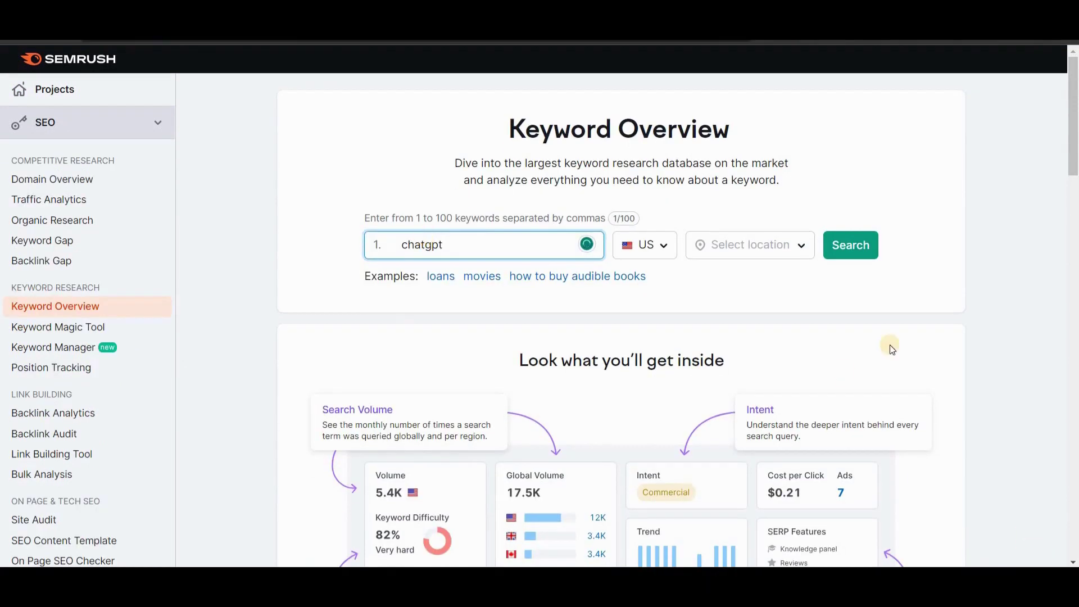
# - Run the US keyword overview for "chatgpt", followed by one for "midjourney"
pyautogui.click(852, 272)
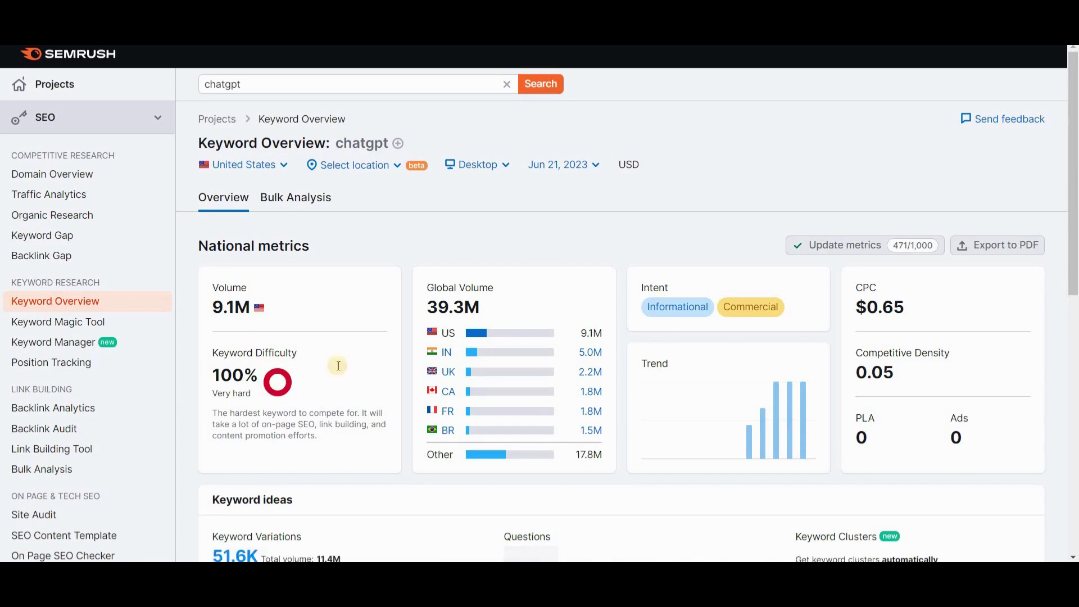
pyautogui.doubleClick(247, 84)
pyautogui.write('mid')
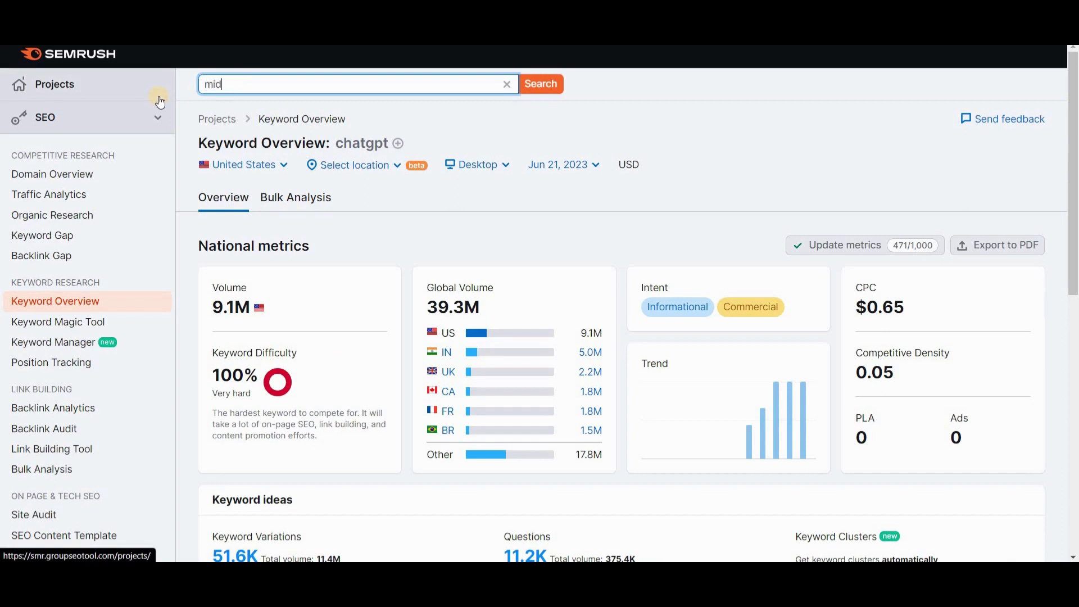
pyautogui.write('journey')
pyautogui.click(549, 88)
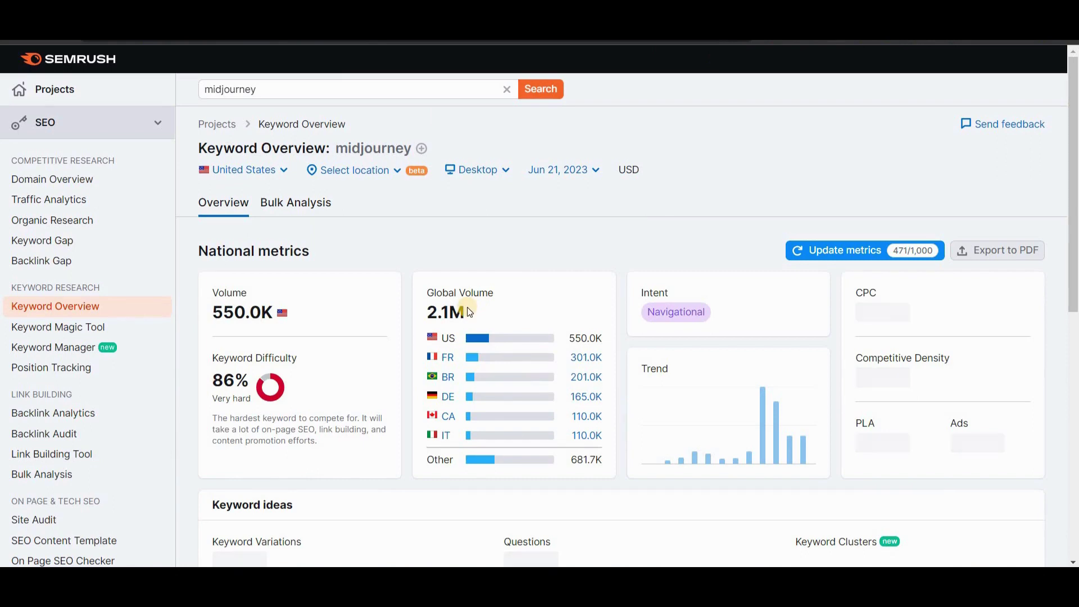
# - Open the full list of keyword variations for "midjourney" from its keyword ideas
pyautogui.scroll(-2, 253, 362)
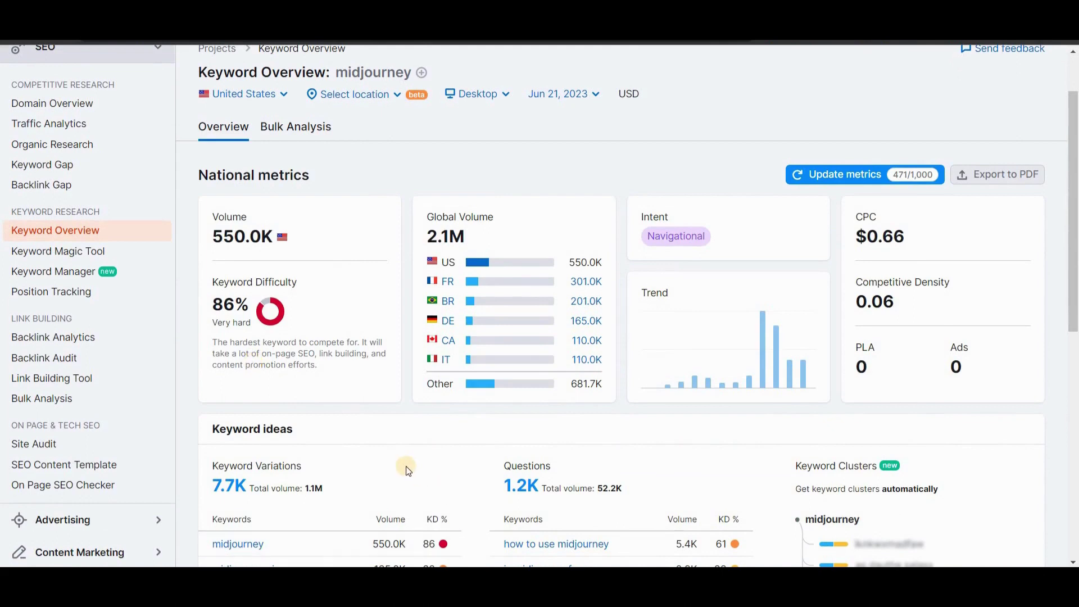
pyautogui.scroll(-5, 407, 468)
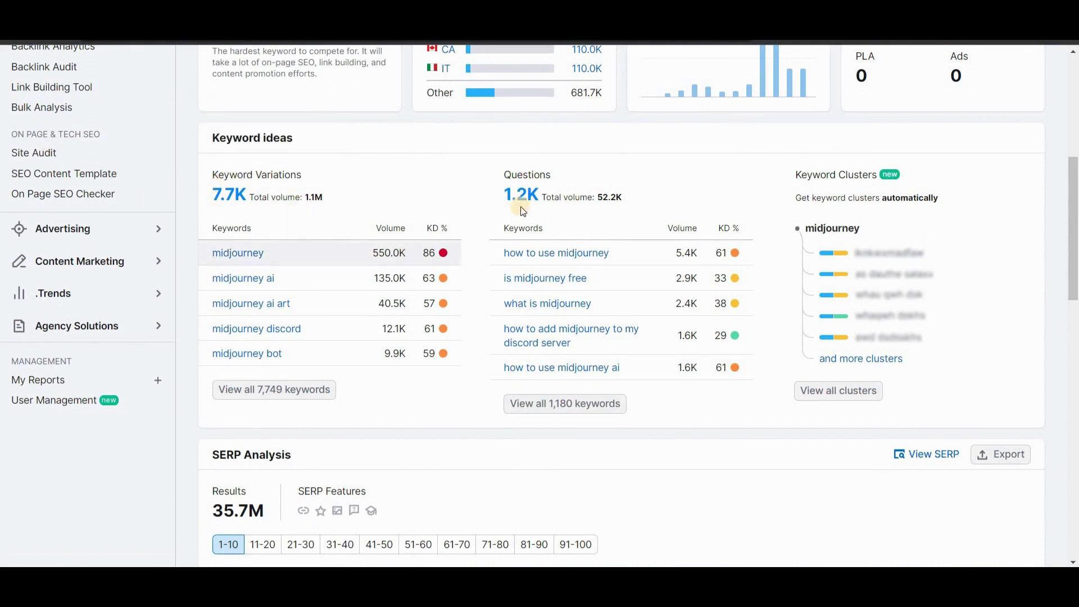
pyautogui.click(260, 396)
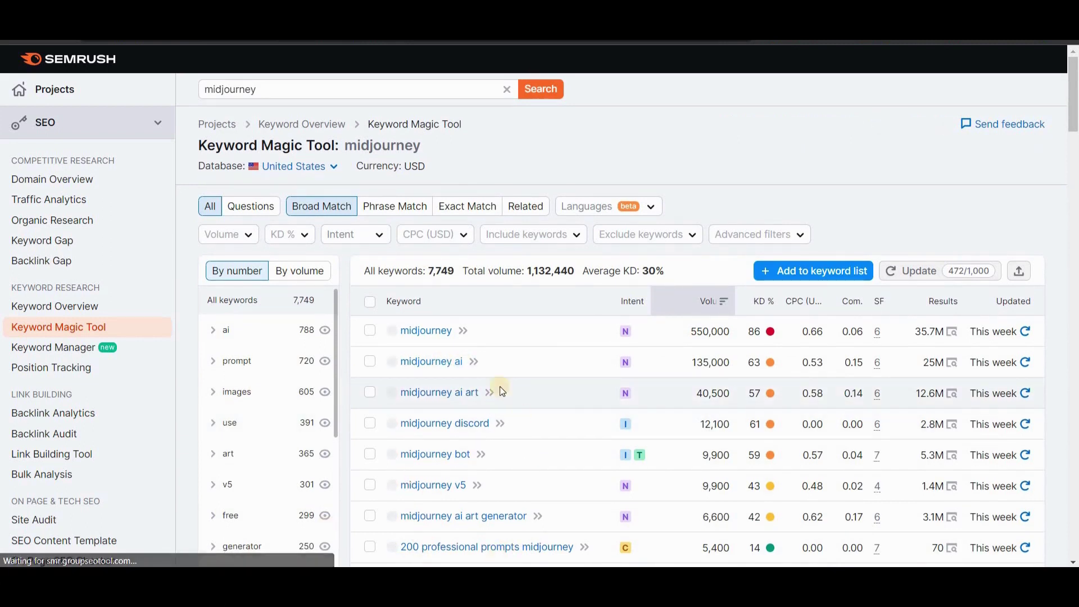
# - Examine the search volume and keyword difficulty ratings of the most searched midjourney keyword variations
pyautogui.scroll(-4, 512, 440)
pyautogui.scroll(-2, 511, 441)
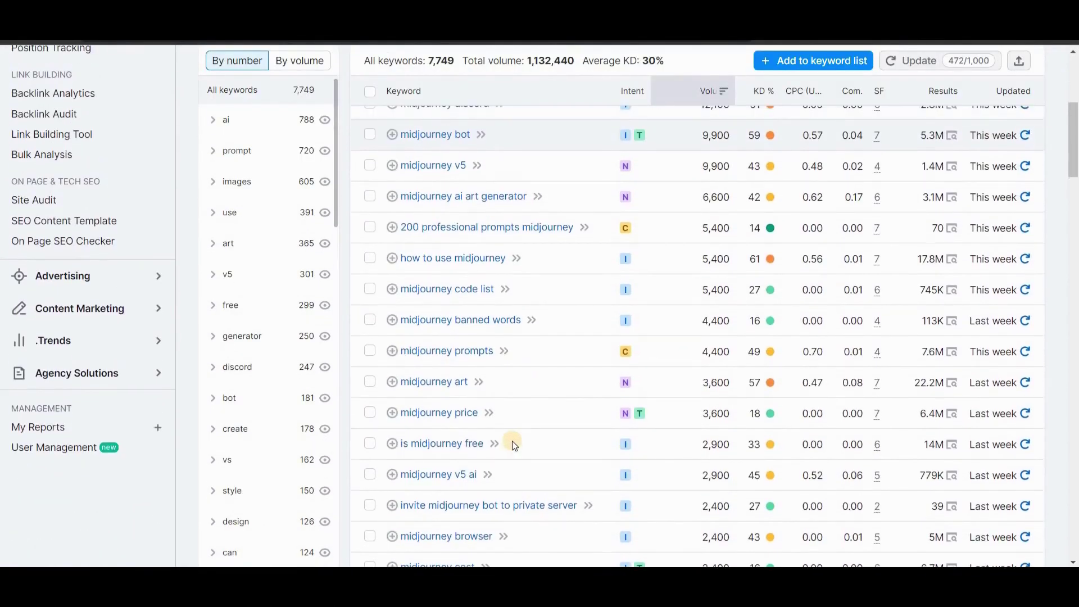
pyautogui.scroll(1, 571, 380)
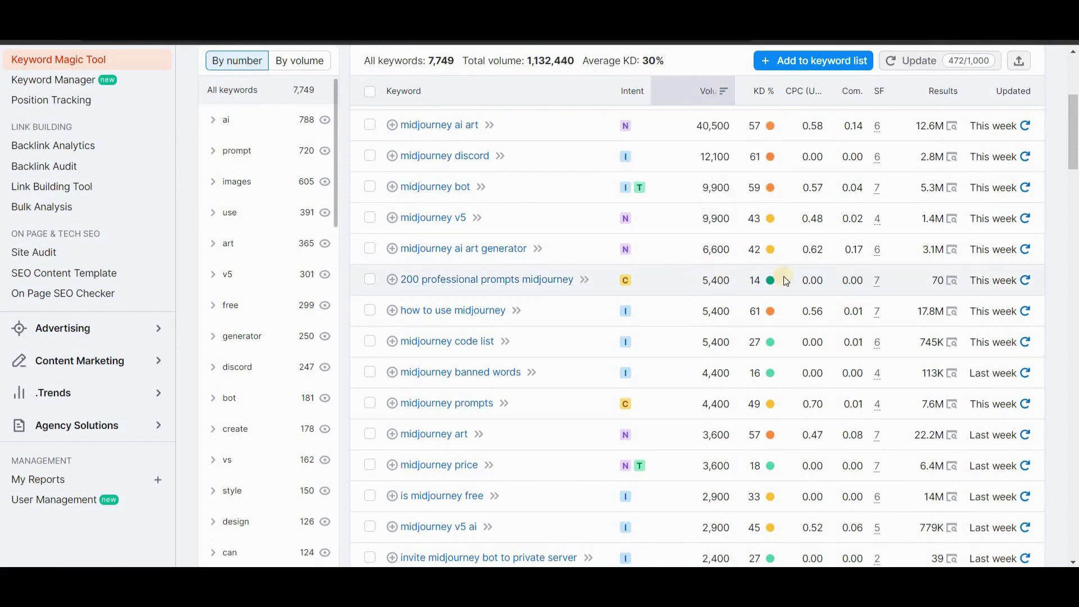
pyautogui.moveTo(756, 99)
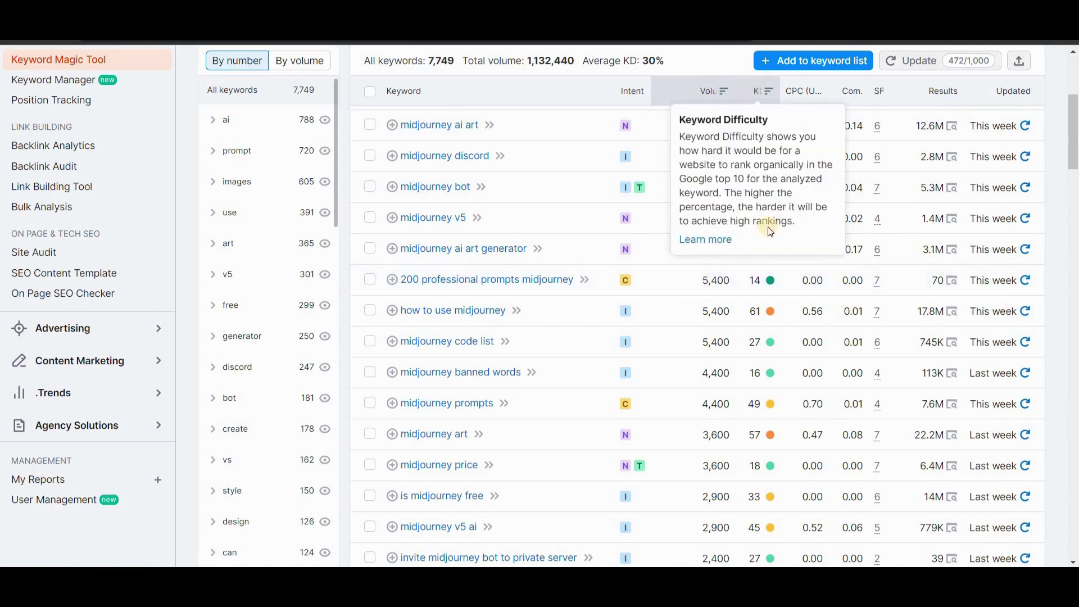
pyautogui.moveTo(768, 312)
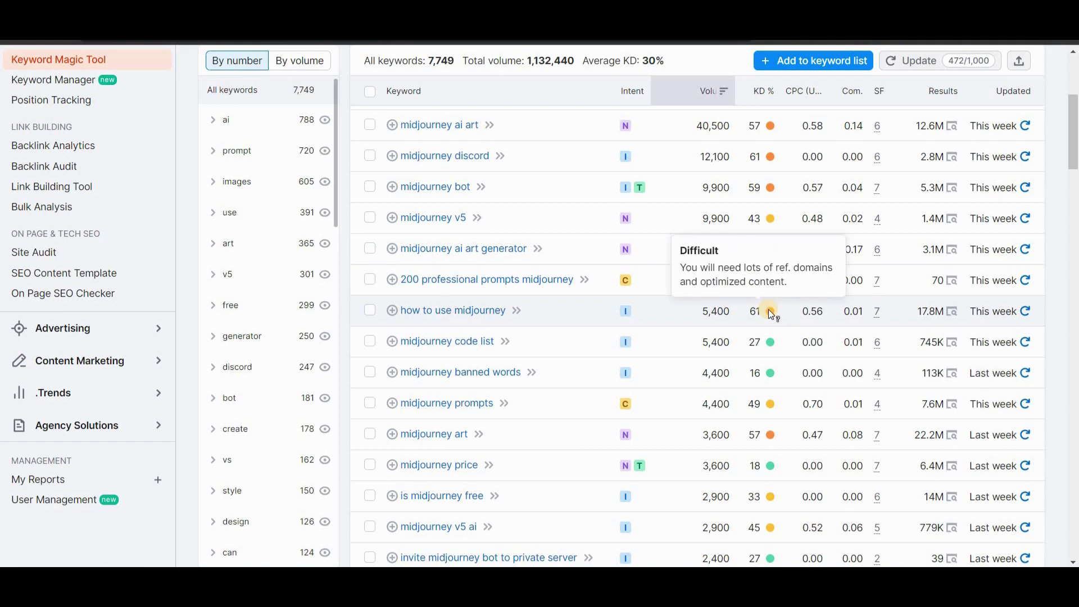
pyautogui.moveTo(758, 282)
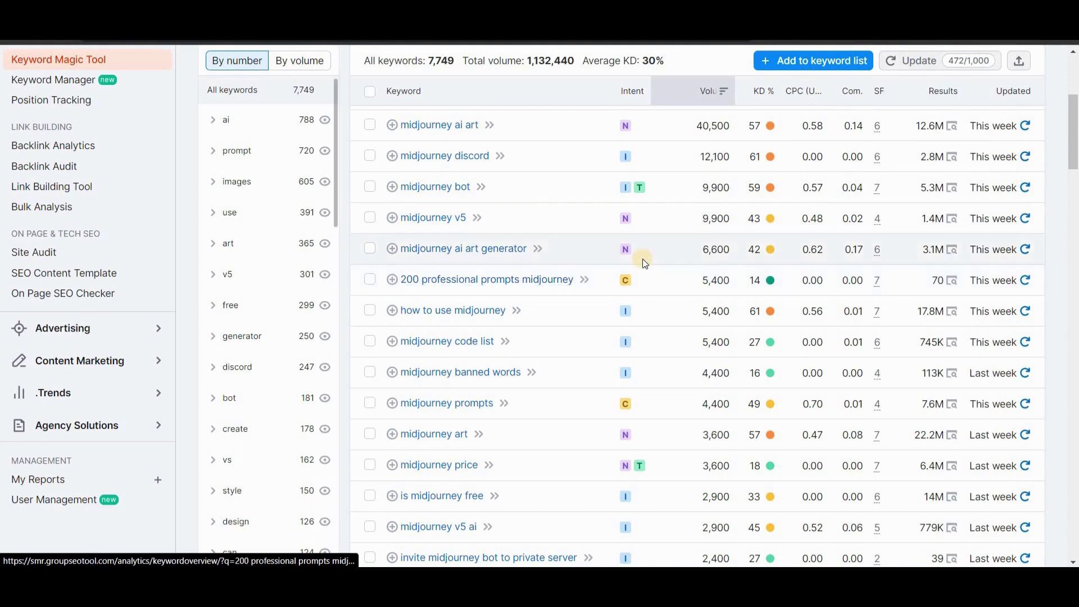
# - Sort the midjourney keyword list by keyword difficulty, easiest first
pyautogui.scroll(3, 642, 258)
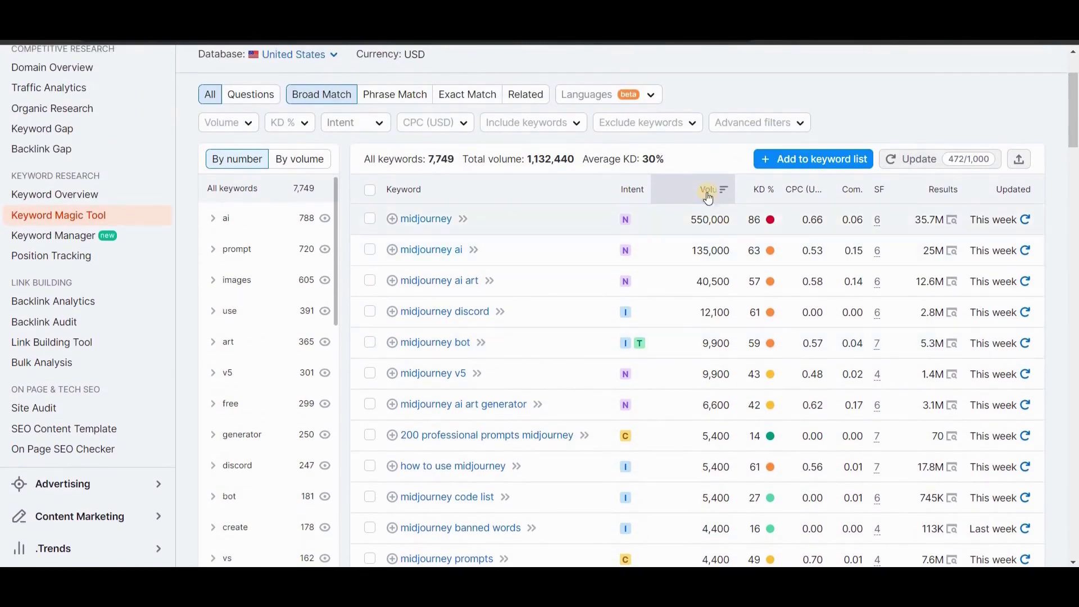
pyautogui.moveTo(763, 191)
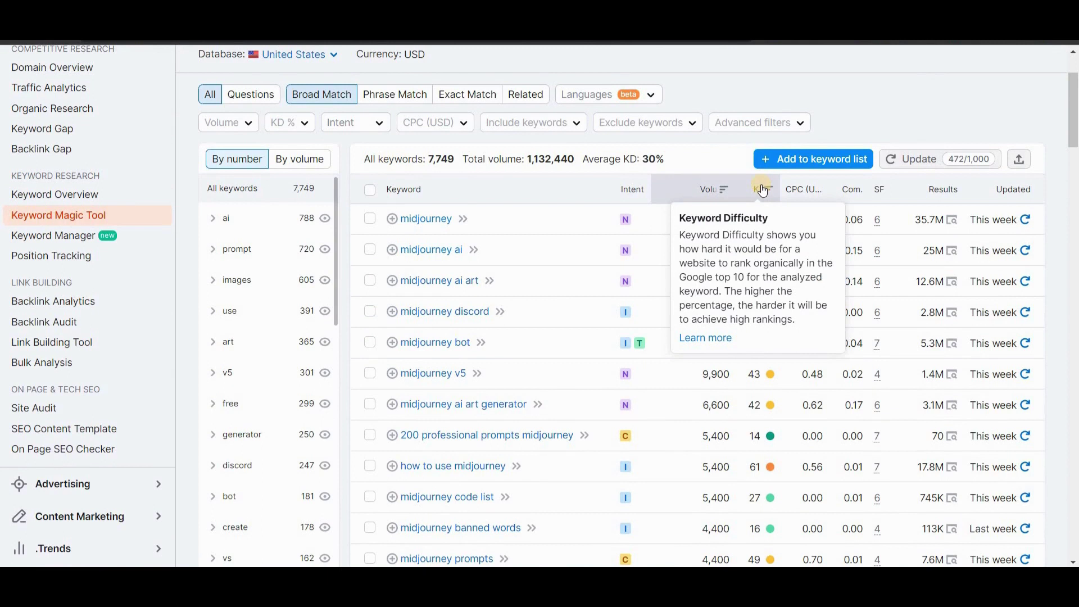
pyautogui.click(763, 191)
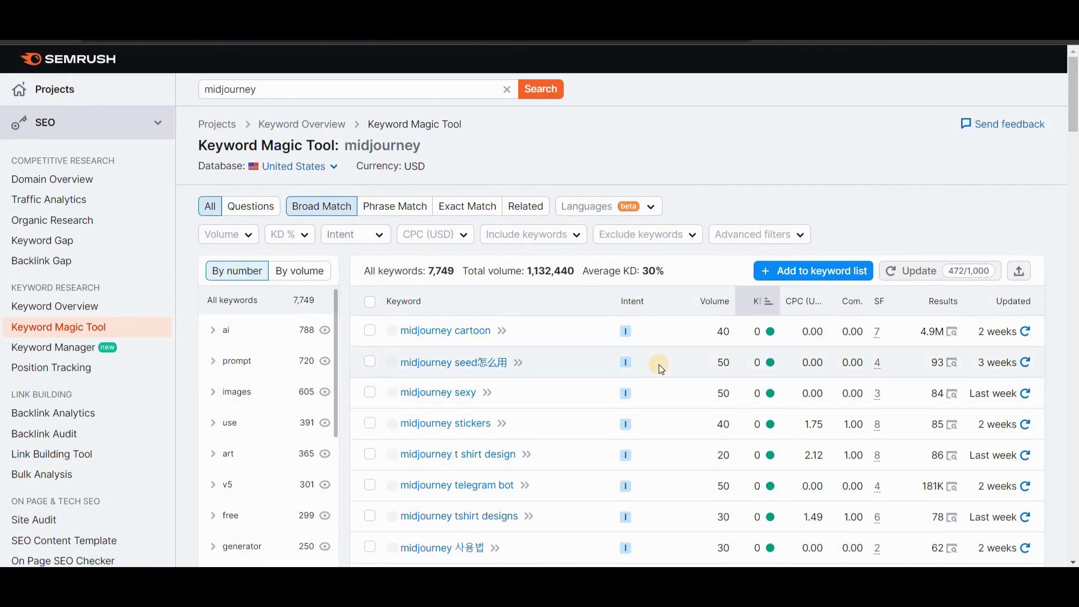
# - Scan the first page of easiest midjourney keywords, comparing intent, volume and difficulty to spot high-volume candidates
pyautogui.scroll(-2, 659, 364)
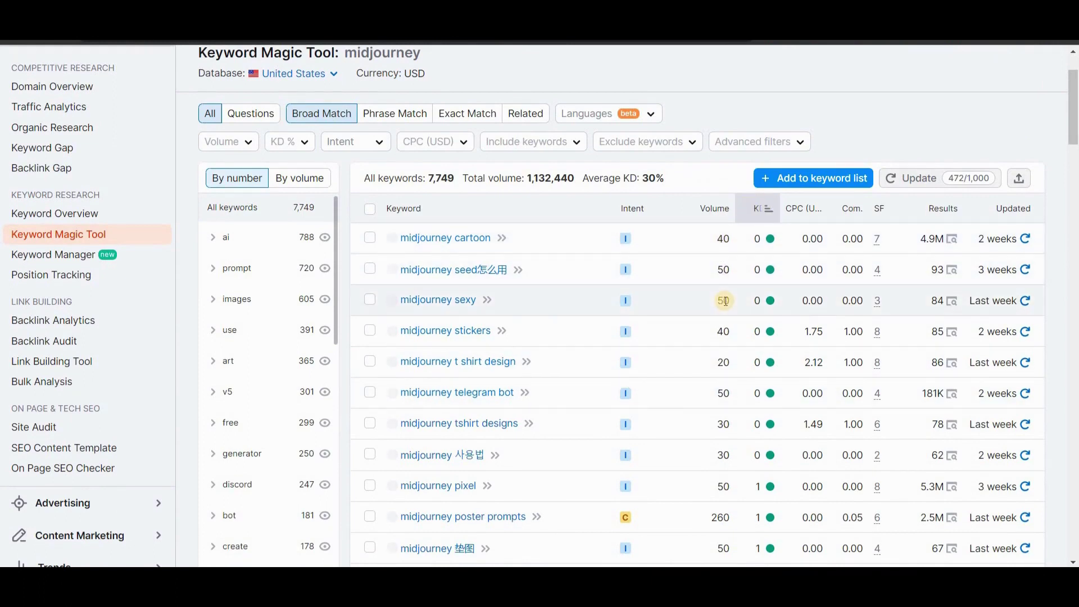
pyautogui.scroll(-4, 724, 301)
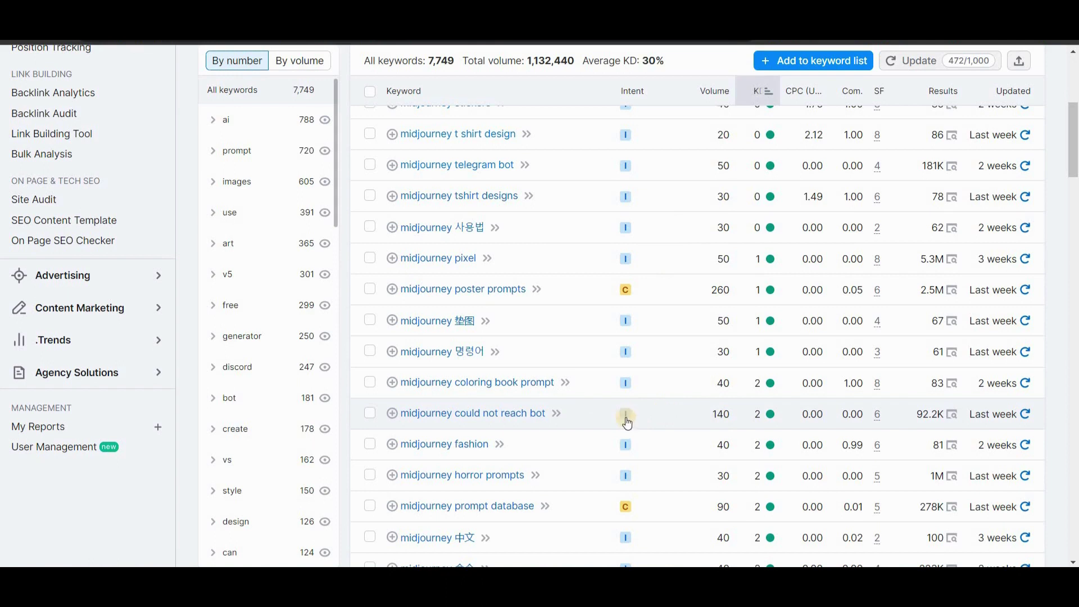
pyautogui.moveTo(628, 423)
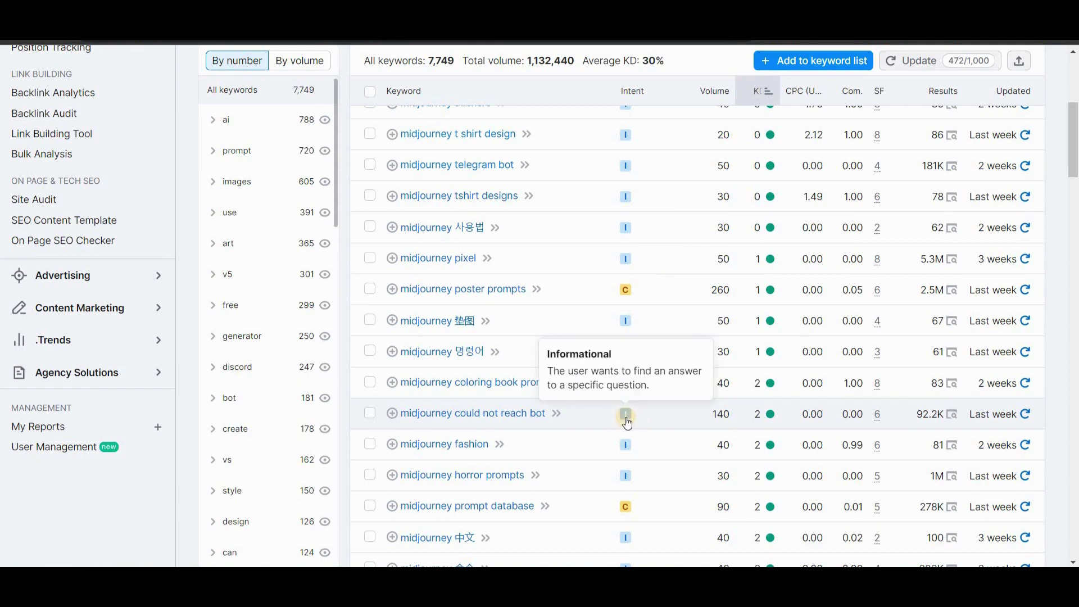
pyautogui.scroll(-2, 662, 473)
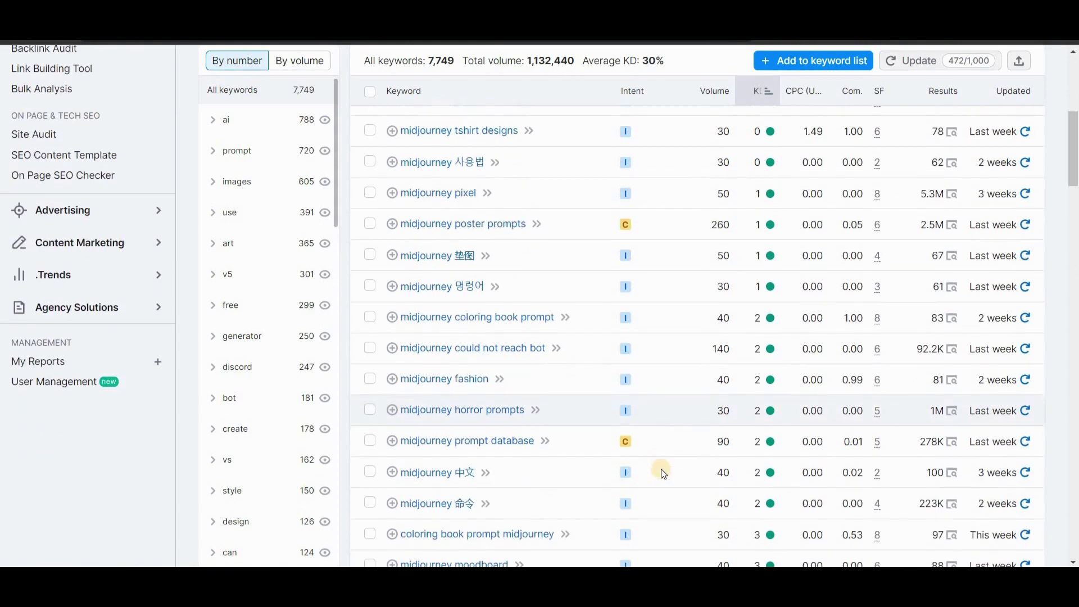
pyautogui.scroll(-8, 661, 469)
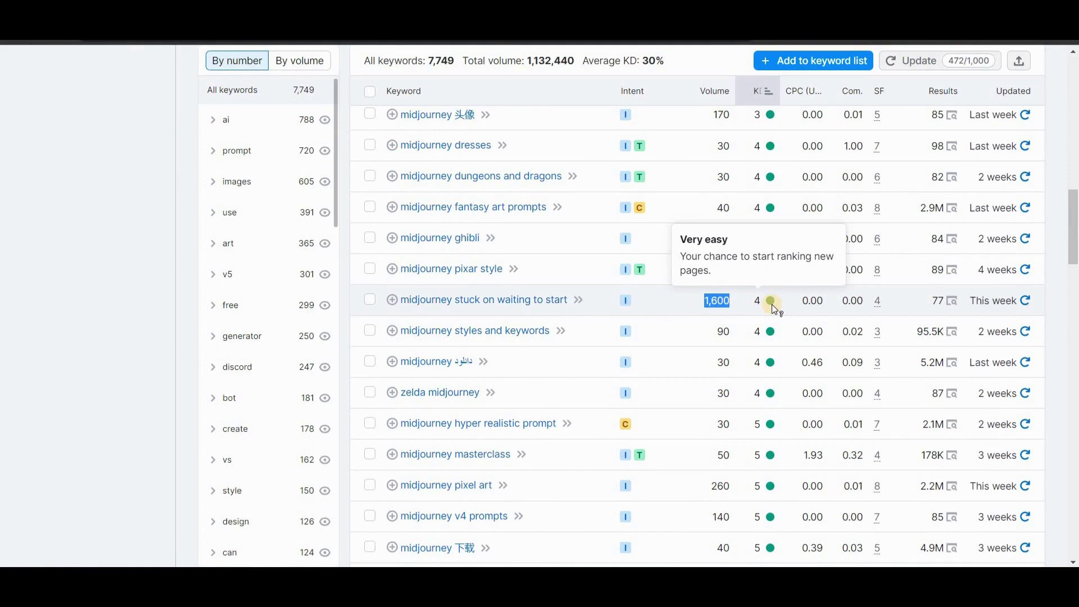
pyautogui.click(663, 306)
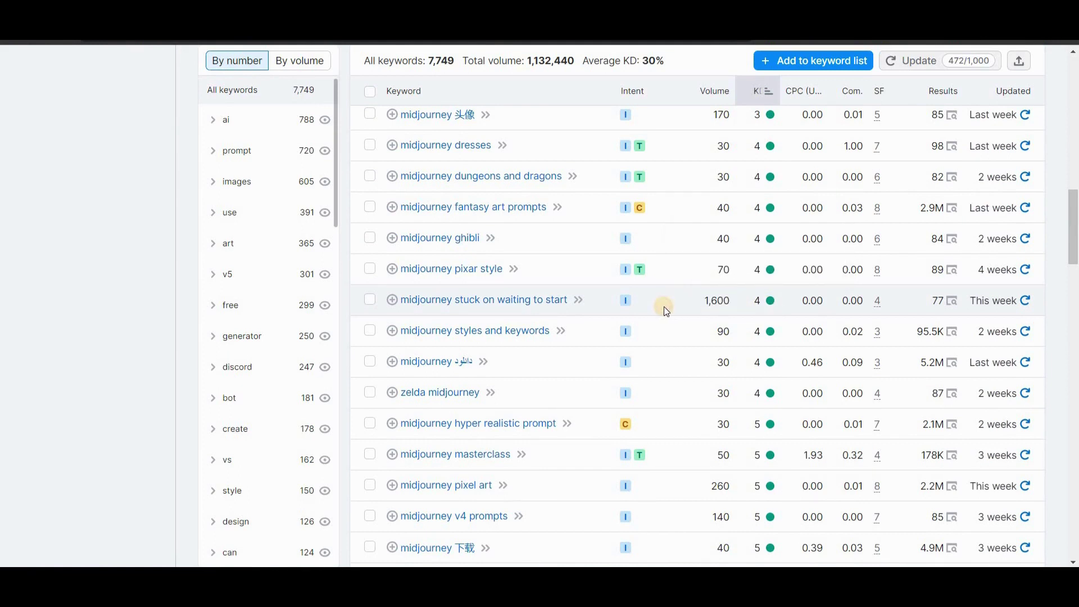
pyautogui.scroll(-3, 664, 308)
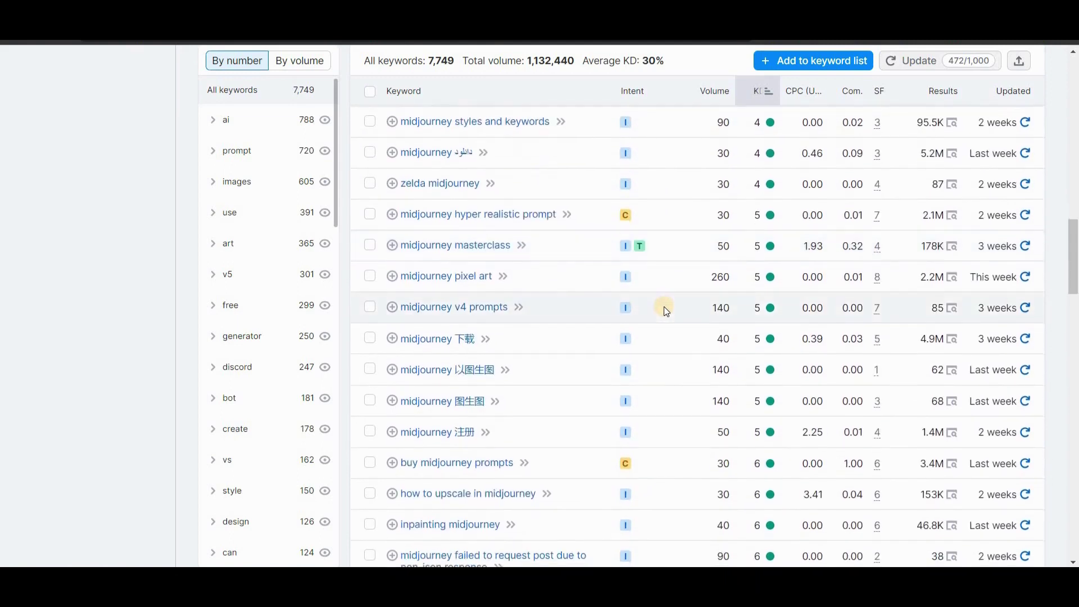
pyautogui.scroll(-7, 665, 310)
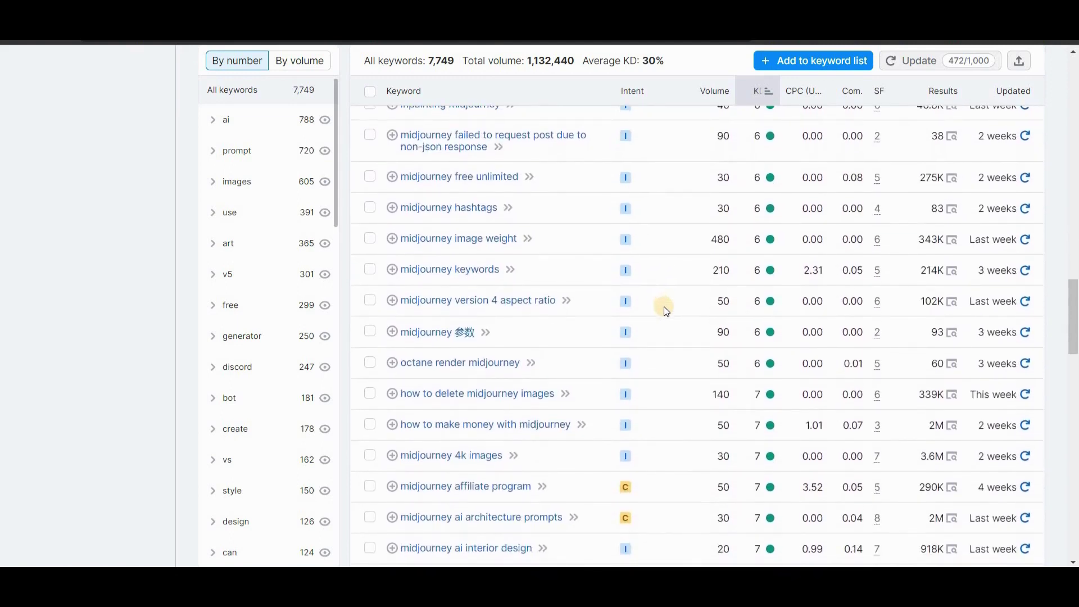
pyautogui.scroll(-5, 663, 306)
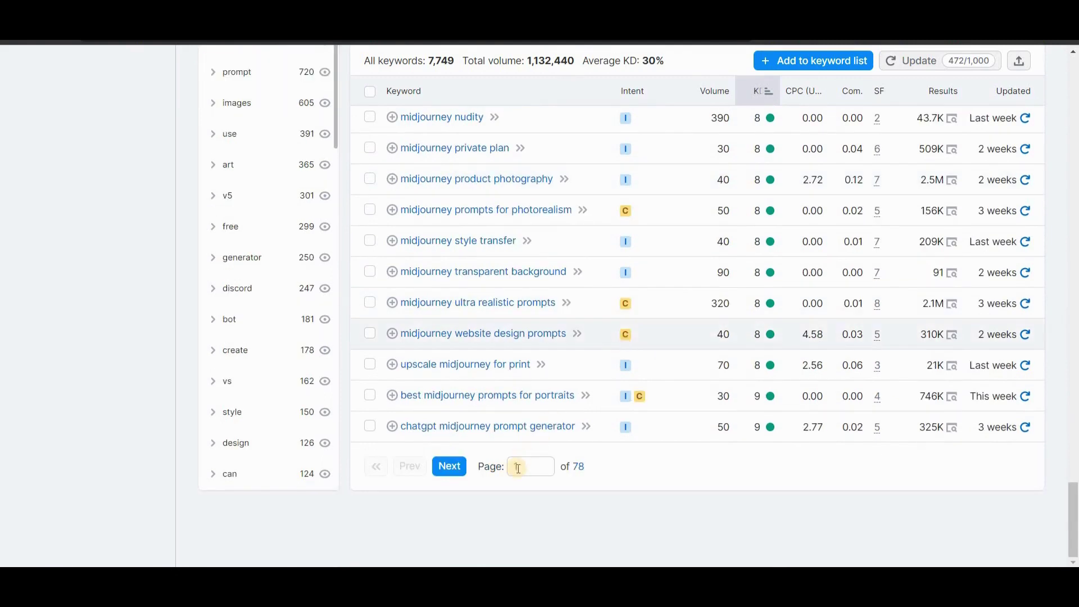
# - Go to page 2 of the sorted keywords and open the overview for "leonardo ai vs midjourney"
pyautogui.click(447, 468)
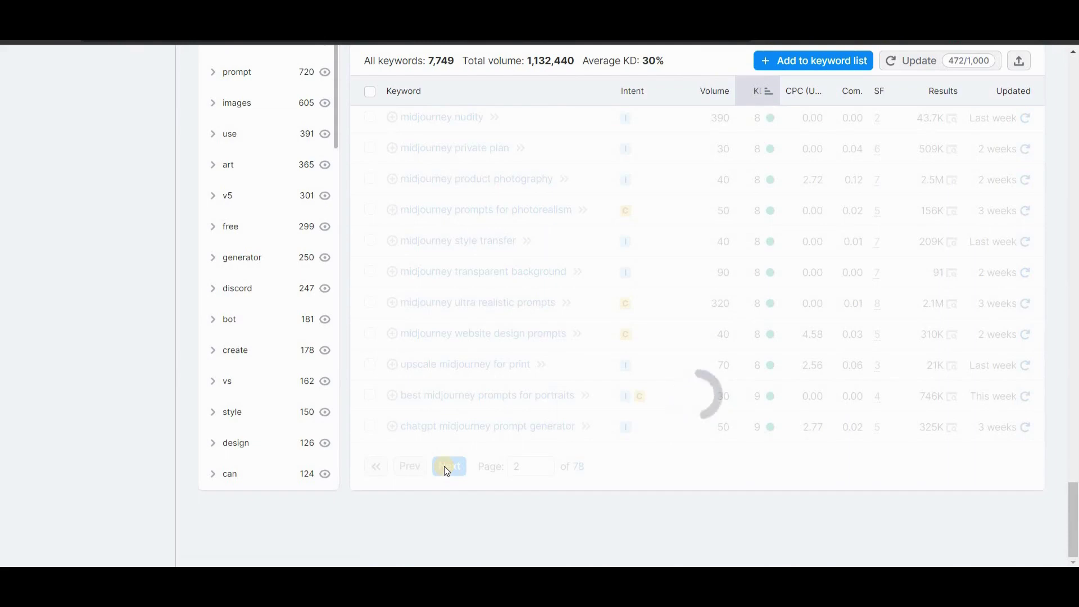
pyautogui.scroll(-5, 595, 440)
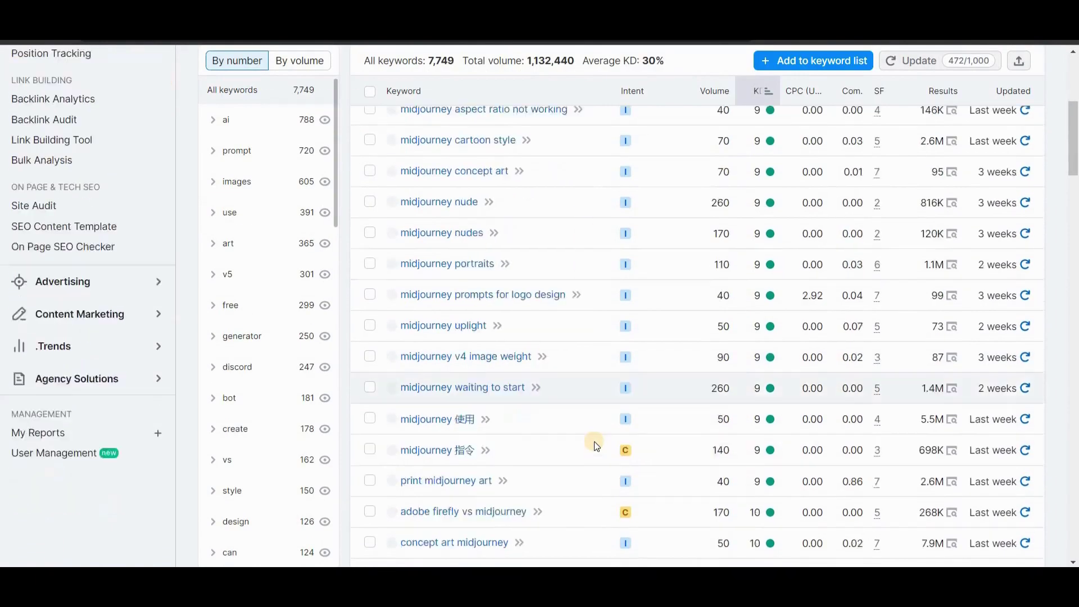
pyautogui.scroll(-6, 595, 441)
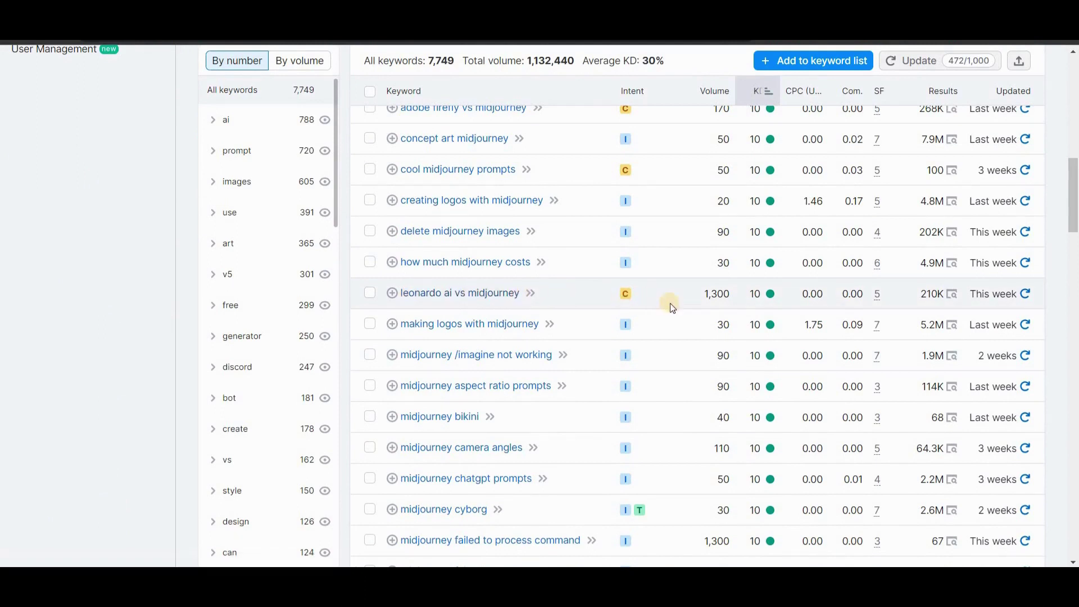
pyautogui.moveTo(773, 297)
pyautogui.click(490, 293)
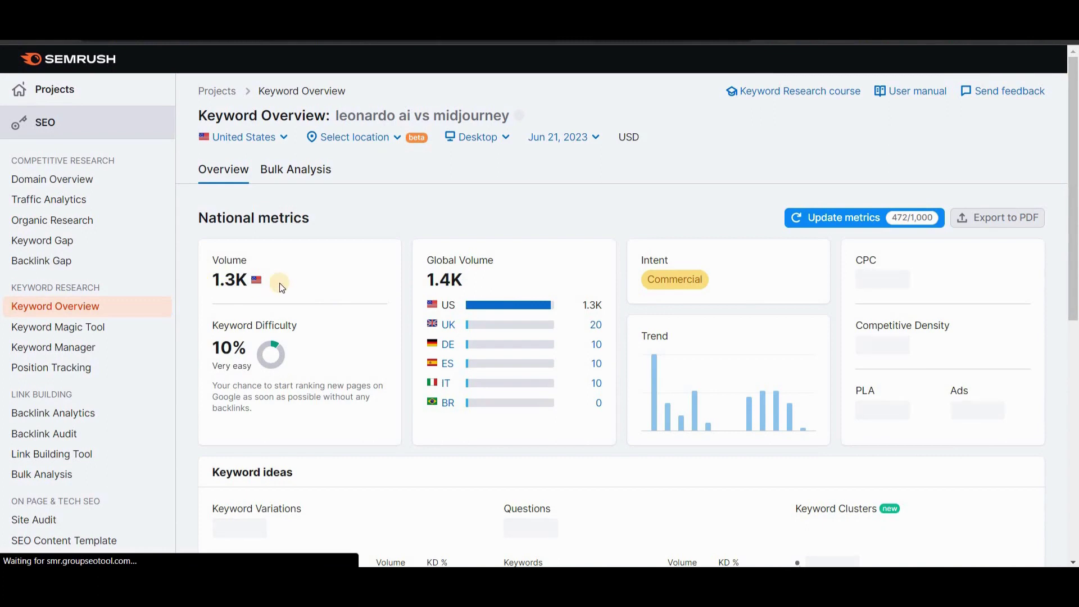
# - Review the national metrics, keyword ideas and SERP analysis for "leonardo ai vs midjourney", including the competing pages' backlinks and traffic
pyautogui.scroll(-10, 449, 407)
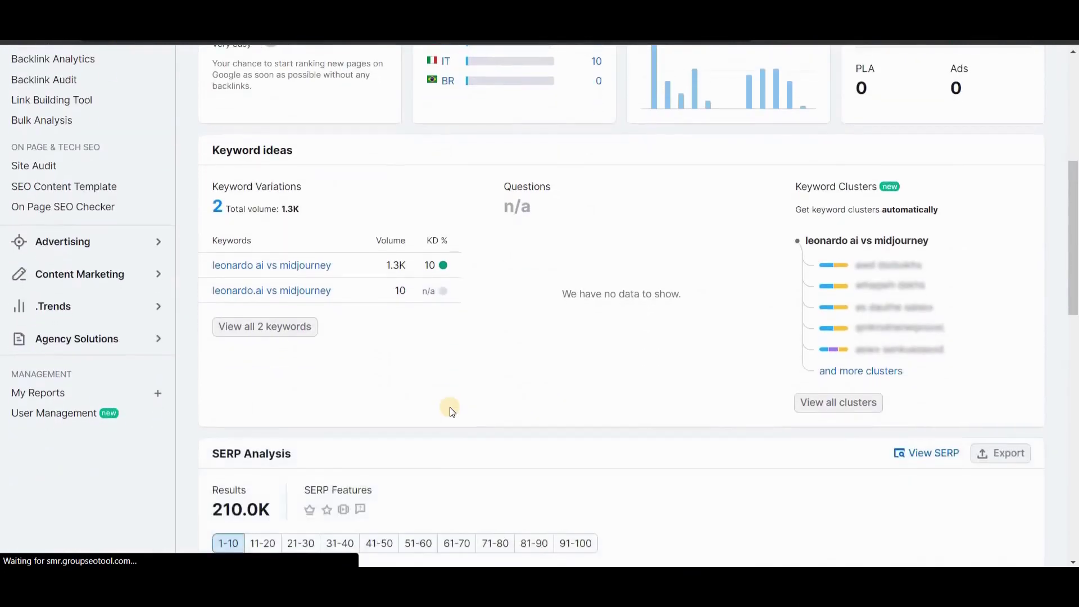
pyautogui.scroll(-3, 450, 407)
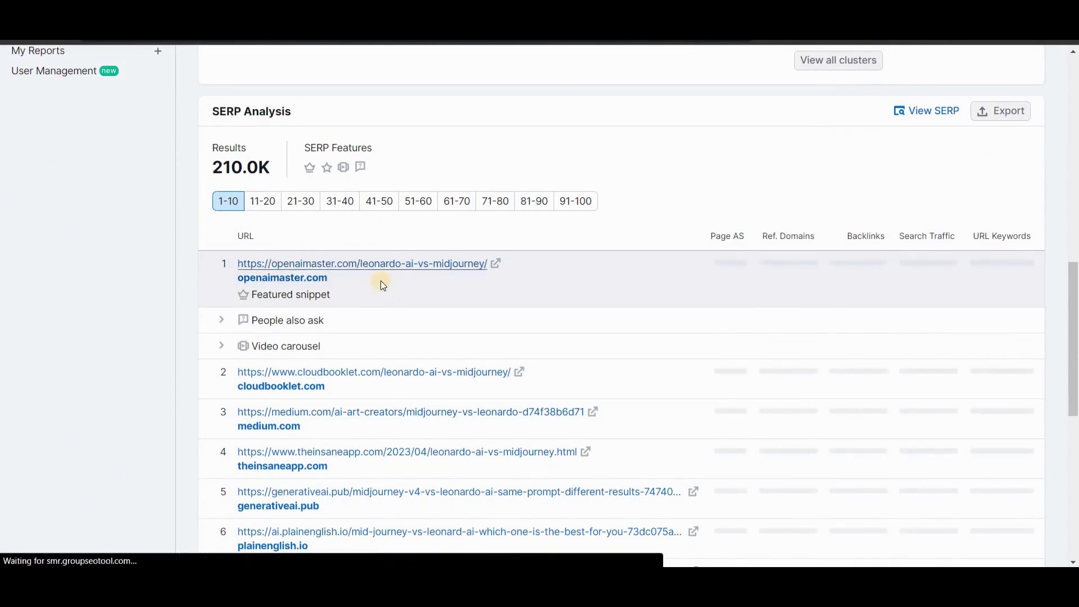
pyautogui.scroll(-2, 380, 281)
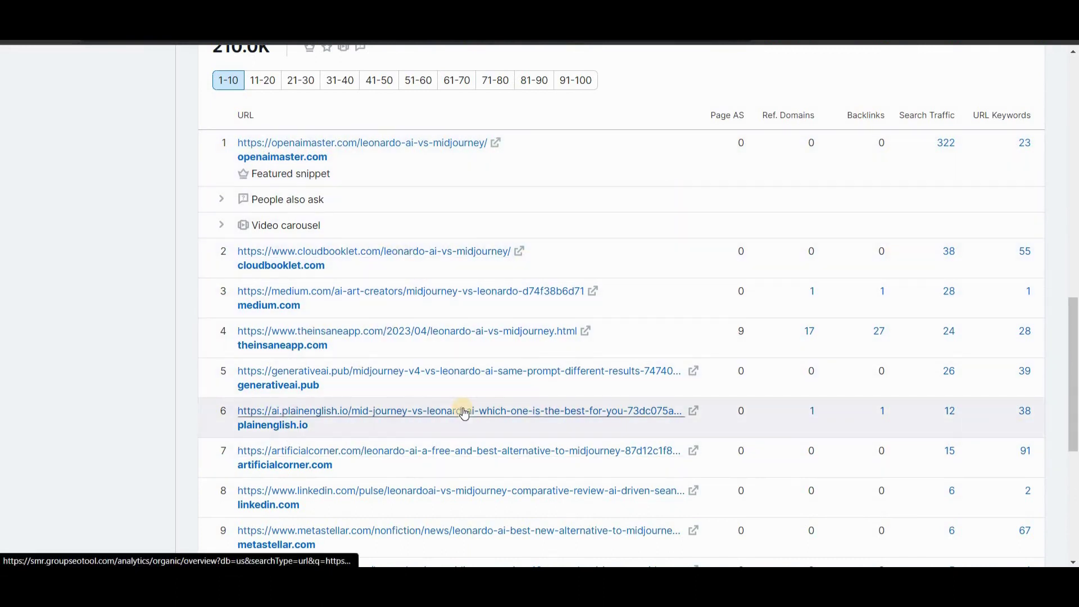
pyautogui.scroll(7, 464, 413)
pyautogui.scroll(1, 463, 407)
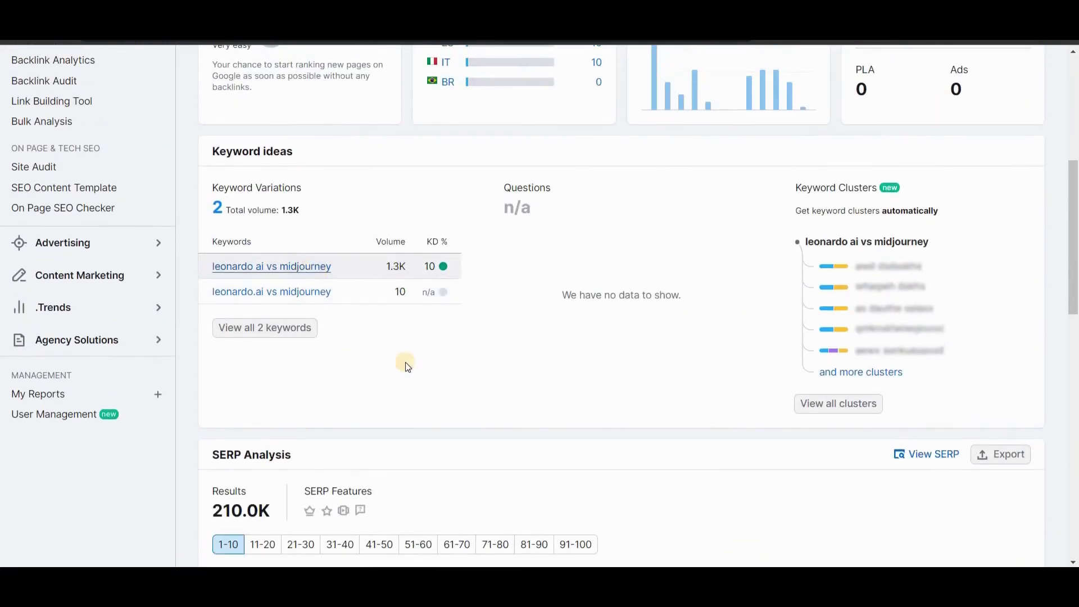
pyautogui.scroll(6, 406, 362)
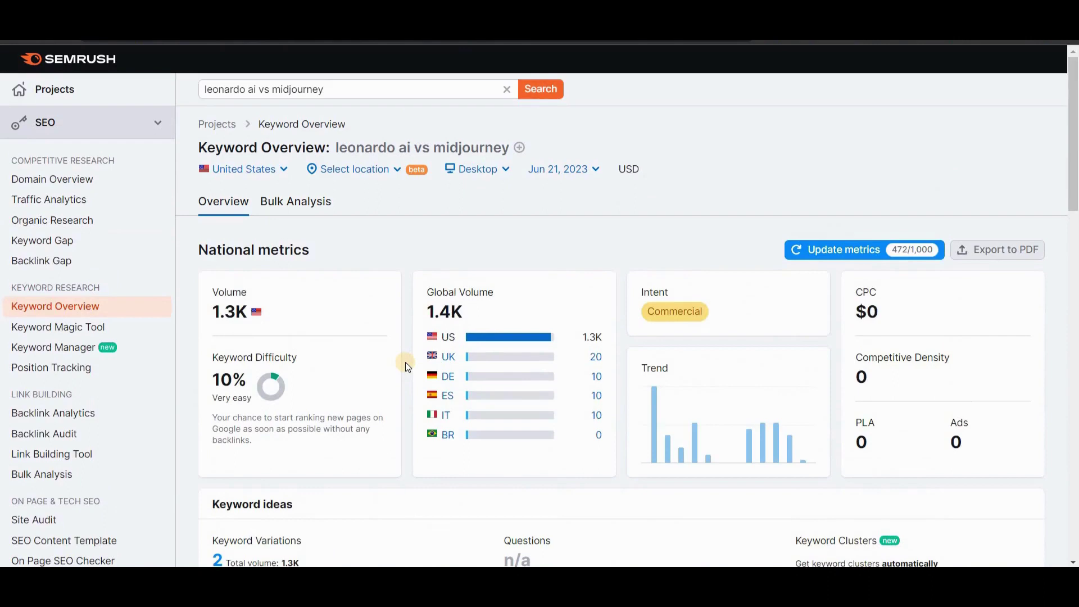
pyautogui.scroll(-4, 406, 362)
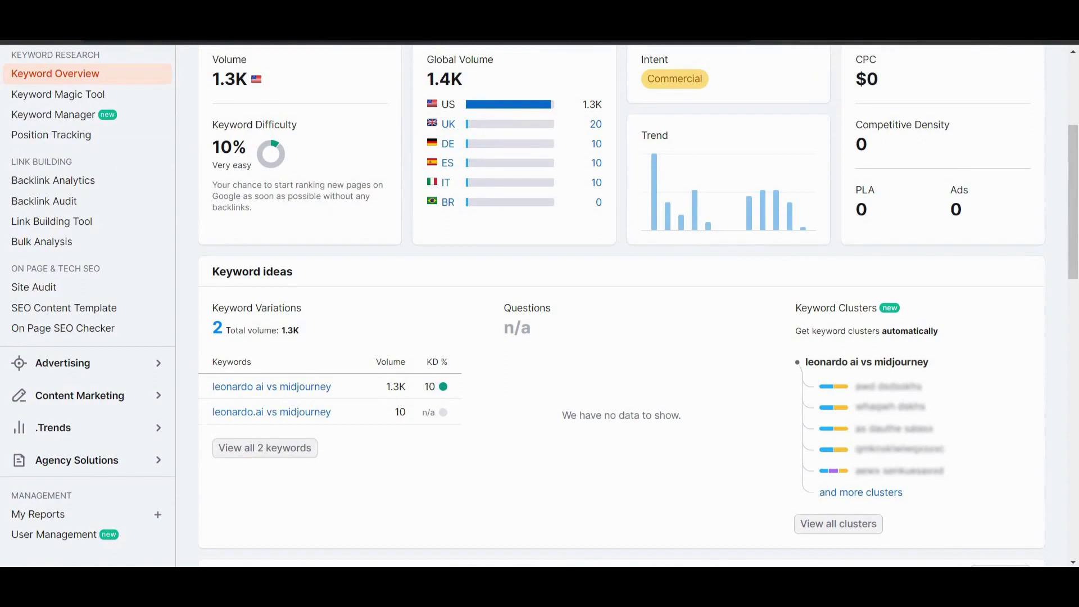
# - Open indishmarketer.com in a new browser tab
pyautogui.hotkey('ctrl', 't')
pyautogui.write('indishmarketer.com')
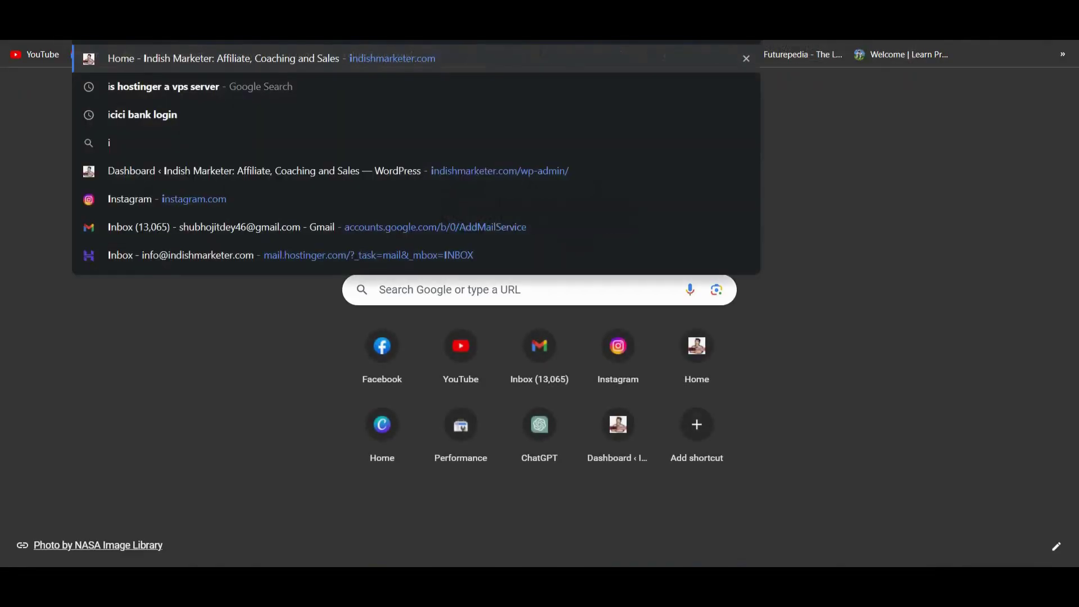
pyautogui.press('Return')
# - Browse the Indish Marketer blog's post listing and the topics under its categories
pyautogui.scroll(-8, 539, 308)
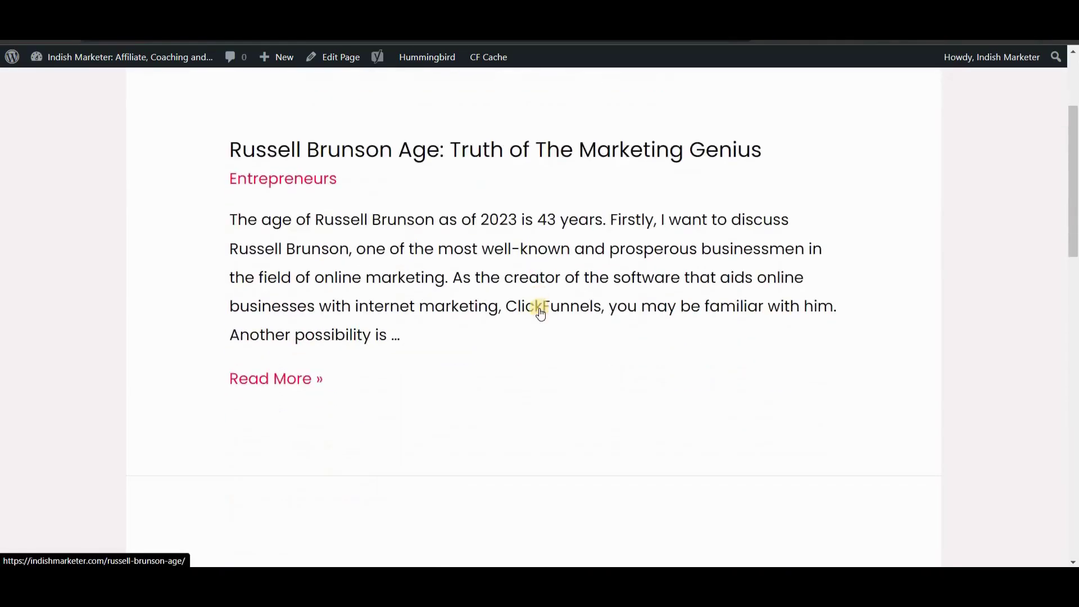
pyautogui.scroll(-12, 539, 308)
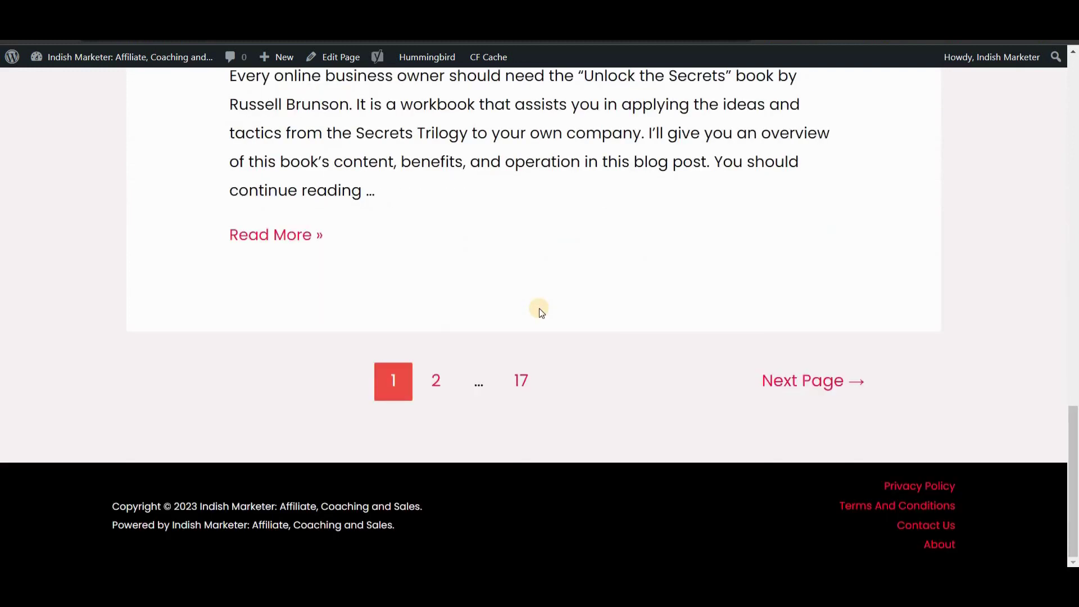
pyautogui.scroll(20, 539, 309)
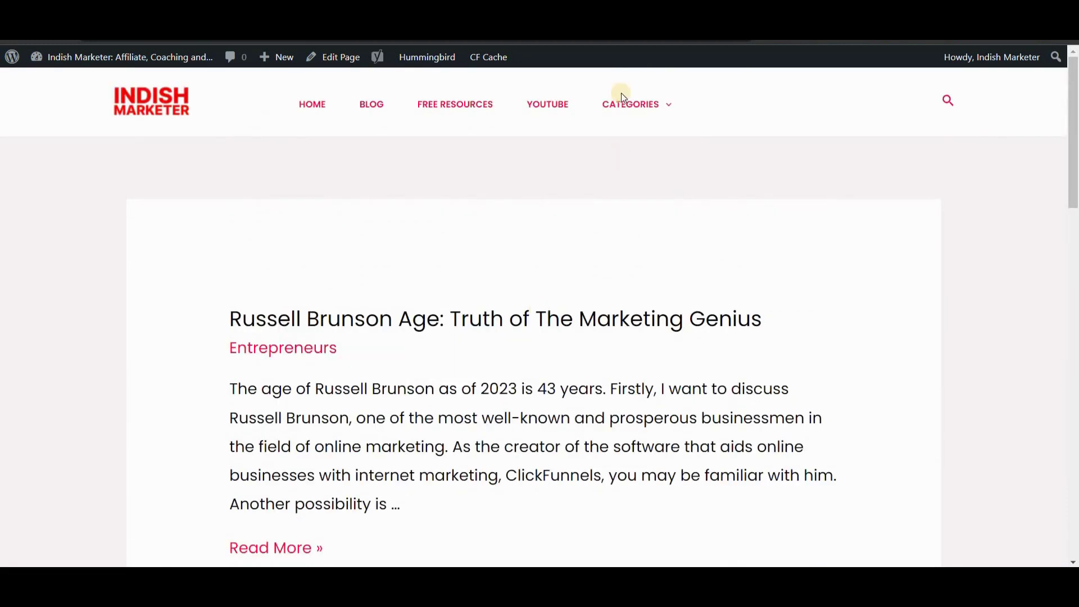
pyautogui.moveTo(637, 103)
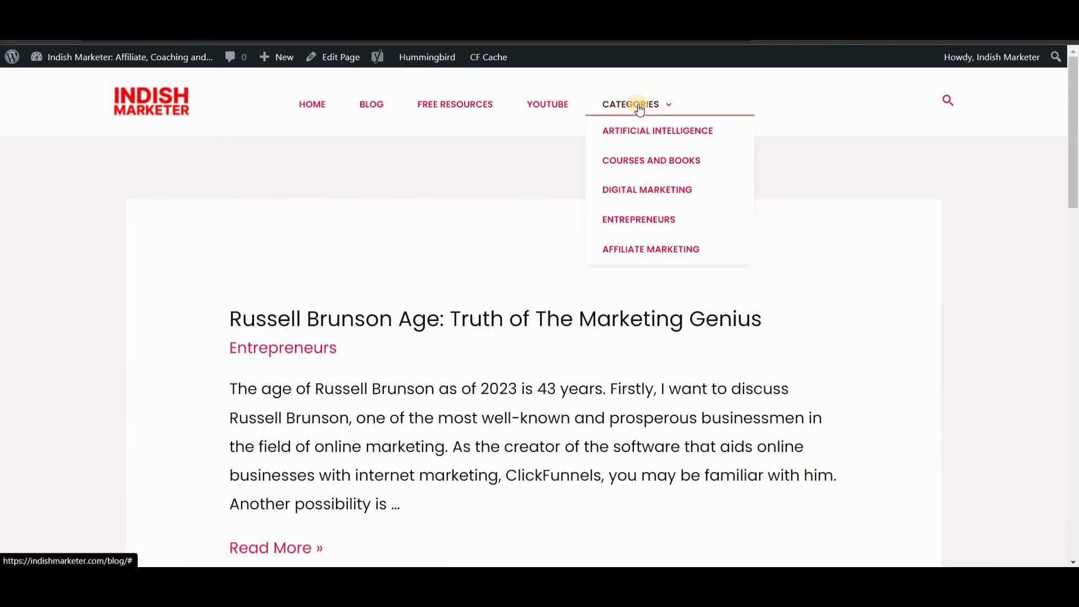
pyautogui.click(626, 162)
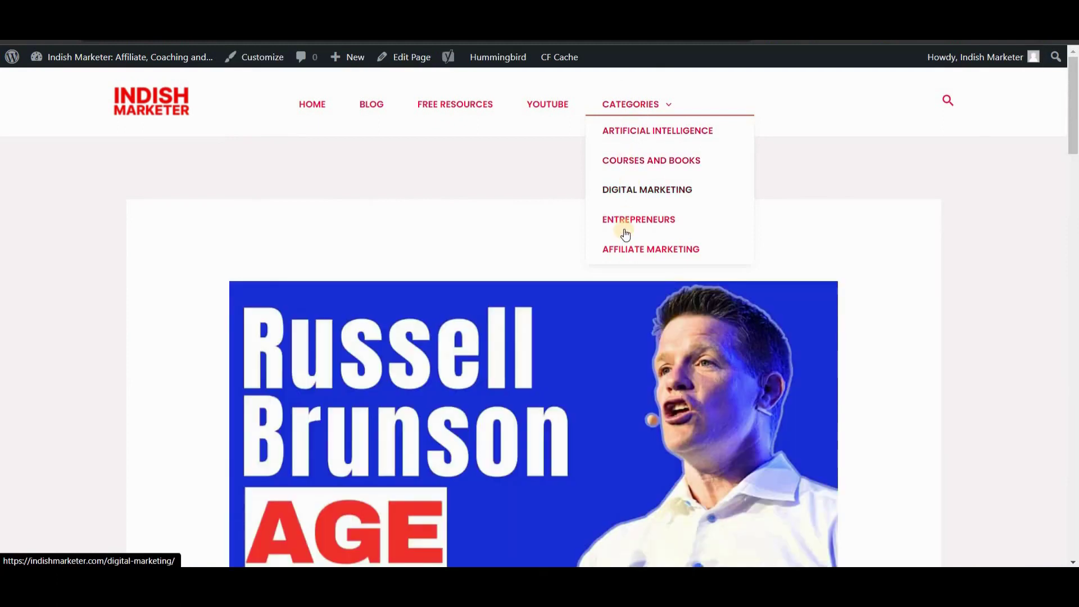